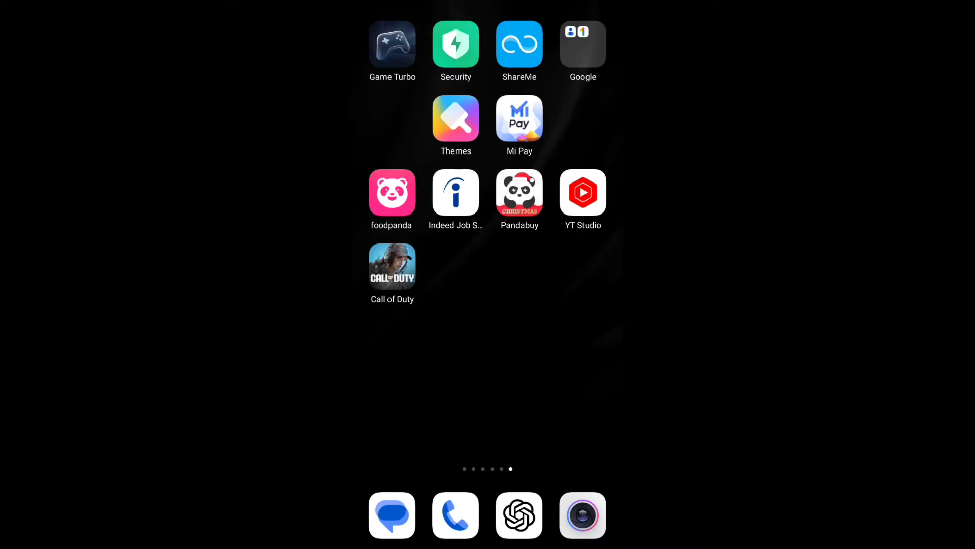
Launch Pandabuy, leave Settings for the Home page and pull to refresh it.
{"action": "left_click", "coordinate": [519, 192]}
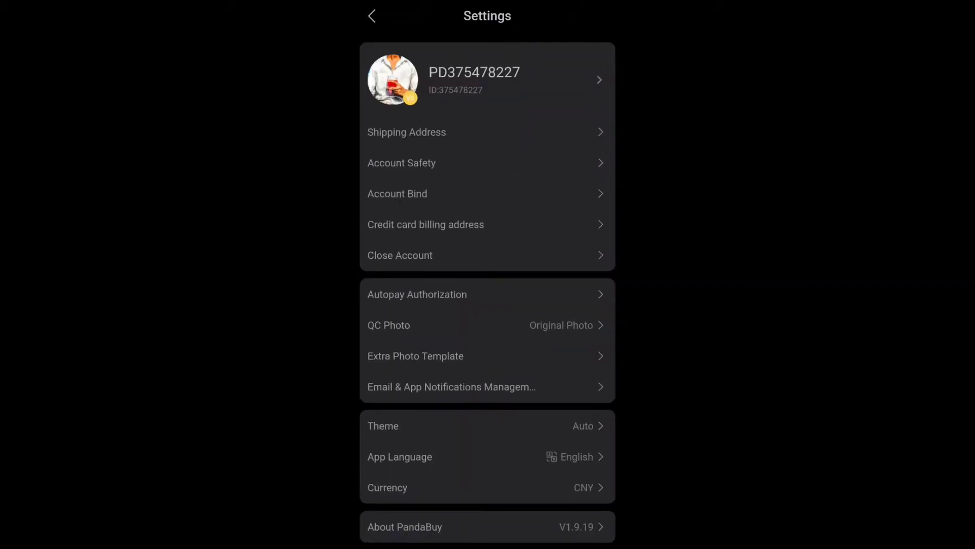
{"action": "left_click", "coordinate": [372, 15]}
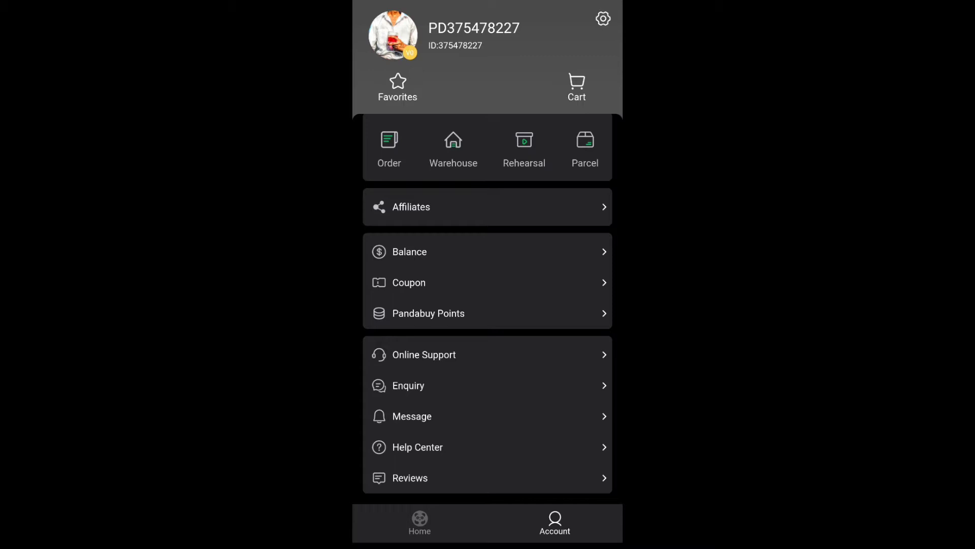
{"action": "left_click", "coordinate": [420, 522]}
{"action": "mouse_move", "coordinate": [505, 362]}
{"action": "left_mouse_down"}
{"action": "mouse_move", "coordinate": [514, 441]}
{"action": "mouse_move", "coordinate": [464, 414]}
{"action": "left_mouse_up"}
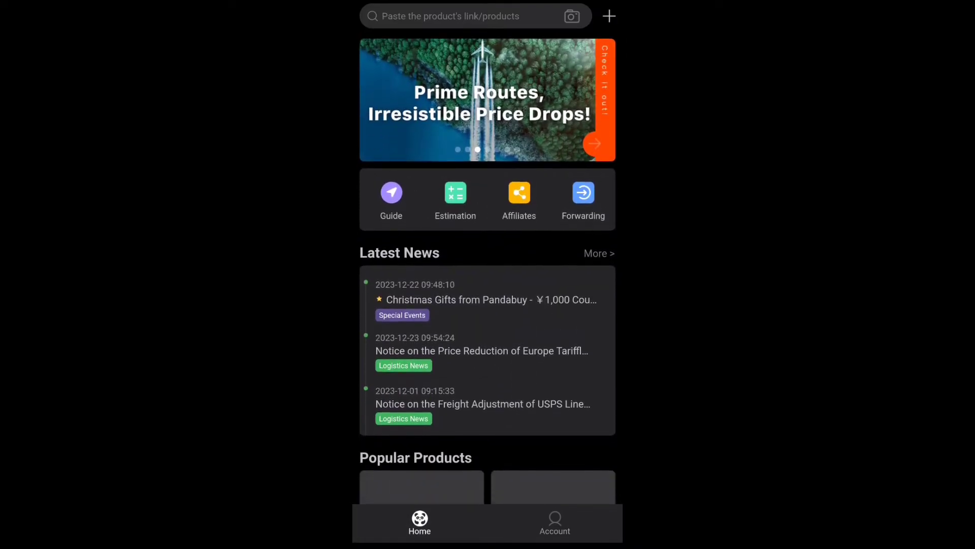
{"action": "left_click_drag", "start_coordinate": [538, 381], "coordinate": [536, 398]}
Switch to the Account page showing the profile and order shortcuts.
{"action": "left_click", "coordinate": [561, 528]}
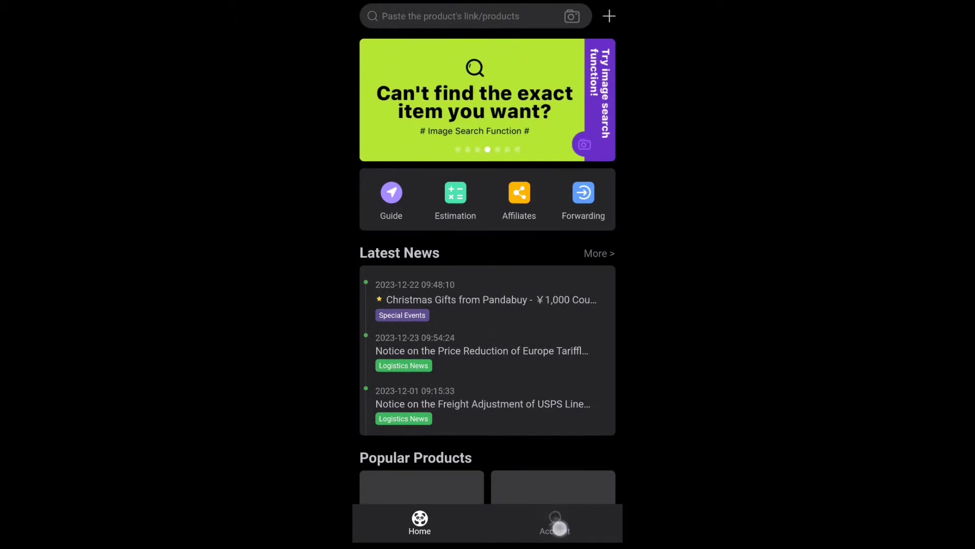
{"action": "left_click", "coordinate": [555, 523]}
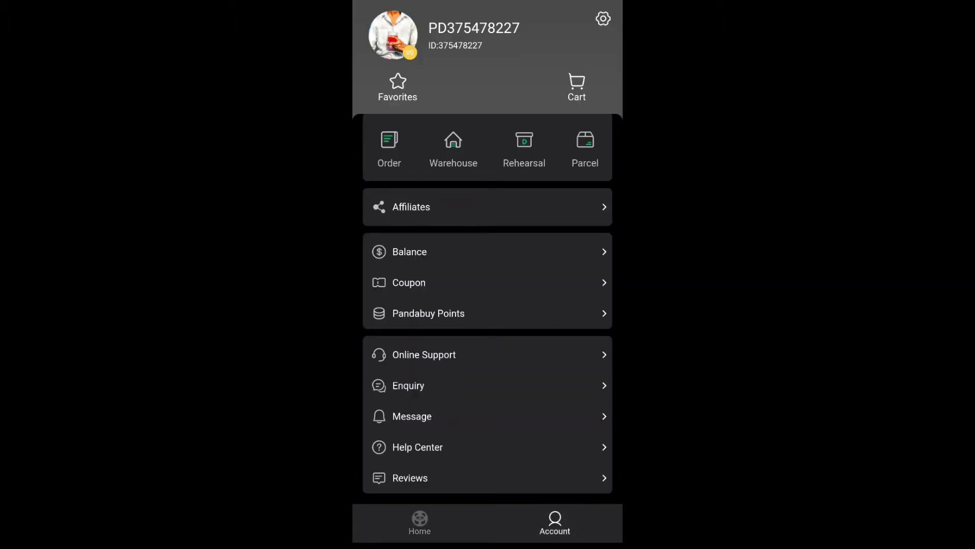
{"action": "mouse_move", "coordinate": [505, 323]}
{"action": "left_mouse_down"}
{"action": "mouse_move", "coordinate": [542, 246]}
{"action": "mouse_move", "coordinate": [527, 358]}
{"action": "left_mouse_up"}
Go into the account settings and choose Account Safety.
{"action": "left_click", "coordinate": [603, 18]}
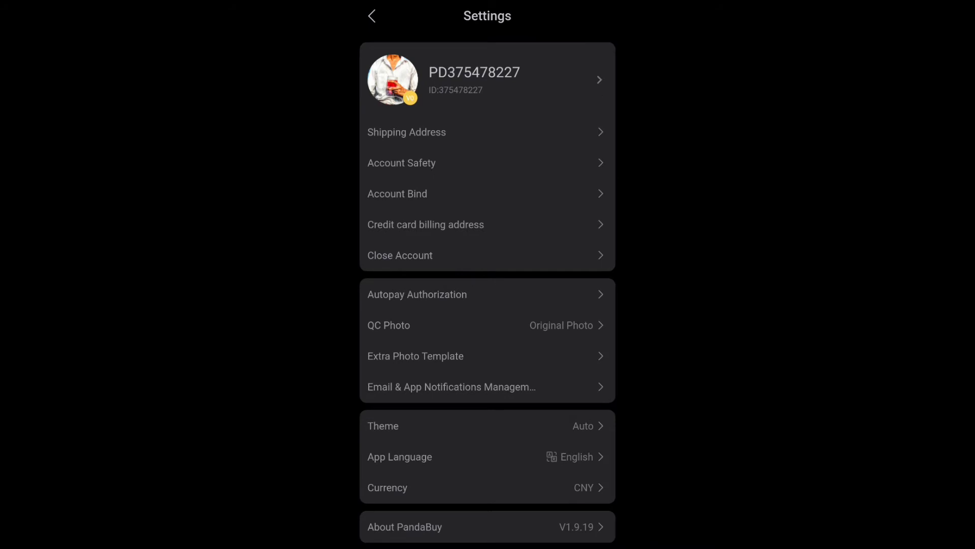
{"action": "left_click_drag", "start_coordinate": [556, 81], "coordinate": [580, 81]}
{"action": "left_click_drag", "start_coordinate": [458, 159], "coordinate": [518, 158]}
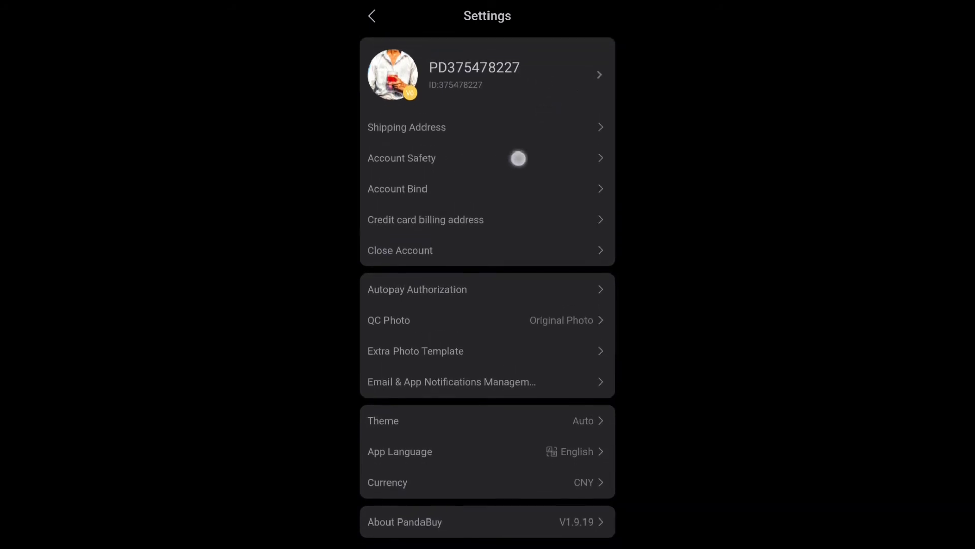
{"action": "left_click", "coordinate": [500, 158]}
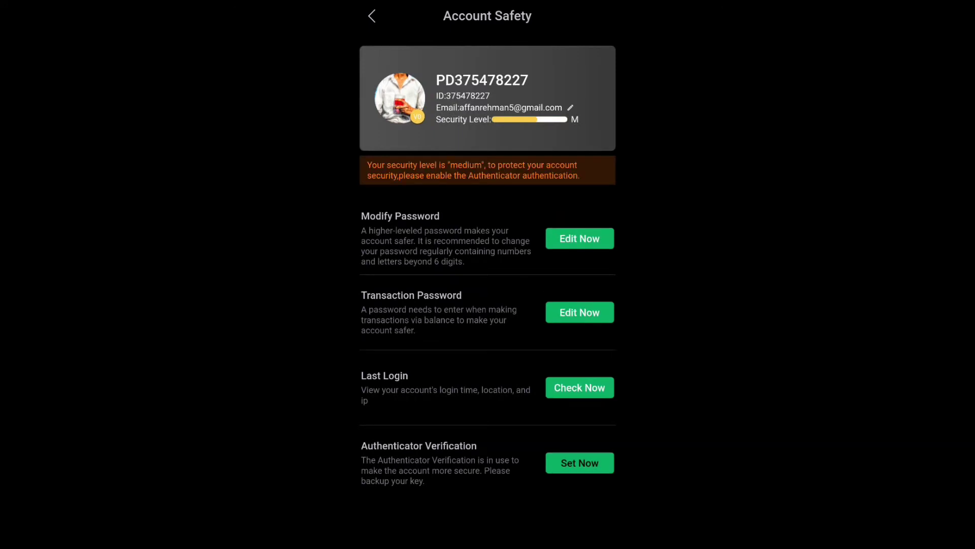
Start editing the account email, reaching the Verify Email page.
{"action": "mouse_move", "coordinate": [419, 208]}
{"action": "left_mouse_down"}
{"action": "mouse_move", "coordinate": [447, 251]}
{"action": "mouse_move", "coordinate": [407, 224]}
{"action": "mouse_move", "coordinate": [438, 194]}
{"action": "mouse_move", "coordinate": [446, 226]}
{"action": "mouse_move", "coordinate": [516, 120]}
{"action": "mouse_move", "coordinate": [529, 120]}
{"action": "mouse_move", "coordinate": [511, 134]}
{"action": "mouse_move", "coordinate": [504, 94]}
{"action": "left_mouse_up"}
{"action": "mouse_move", "coordinate": [570, 104]}
{"action": "left_mouse_down"}
{"action": "mouse_move", "coordinate": [577, 109]}
{"action": "mouse_move", "coordinate": [579, 87]}
{"action": "left_mouse_up"}
{"action": "left_click", "coordinate": [571, 108]}
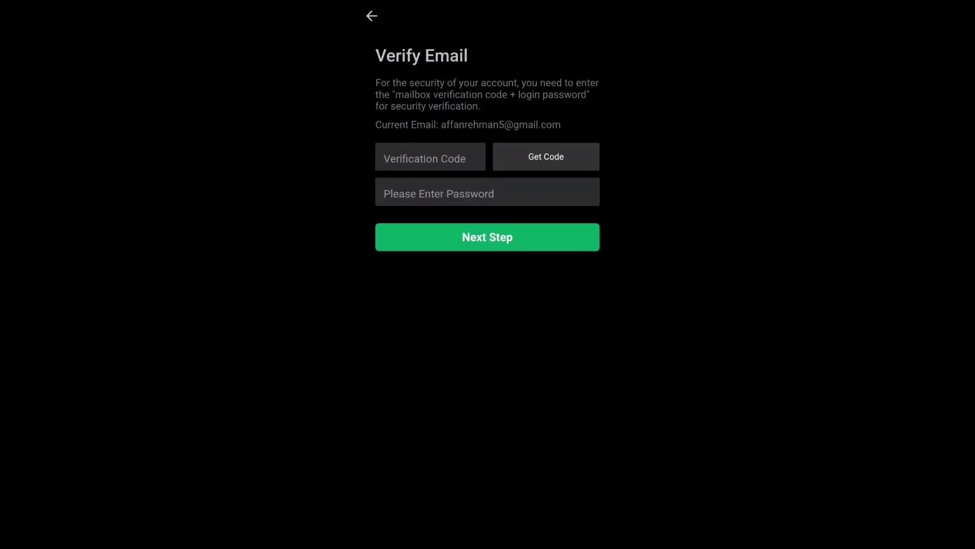
Request a verification code to the current email and switch over to Gmail.
{"action": "left_click", "coordinate": [550, 161]}
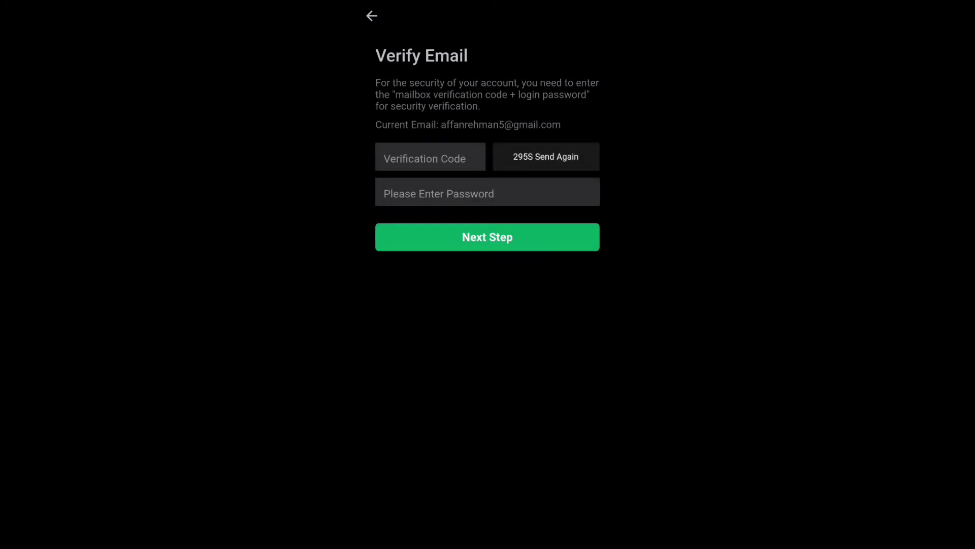
{"action": "left_click_drag", "start_coordinate": [431, 545], "coordinate": [488, 305]}
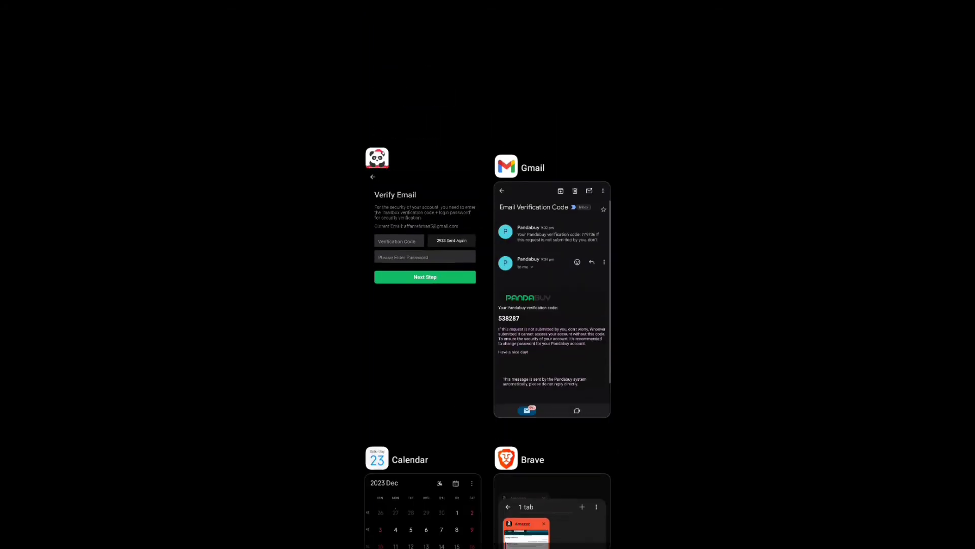
{"action": "left_click", "coordinate": [559, 262]}
Read the Pandabuy verification code email in the inbox, then head back via recent apps.
{"action": "left_click", "coordinate": [373, 17]}
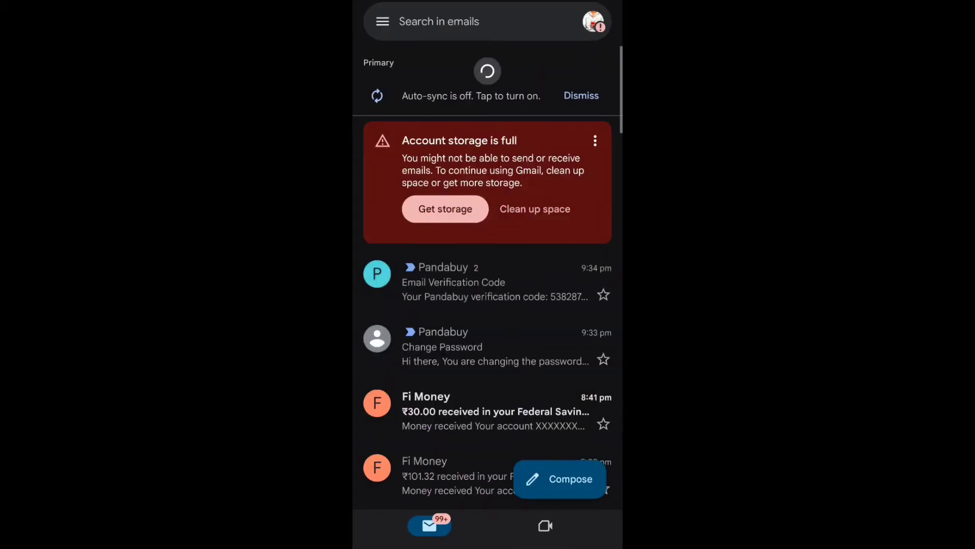
{"action": "left_click", "coordinate": [494, 284]}
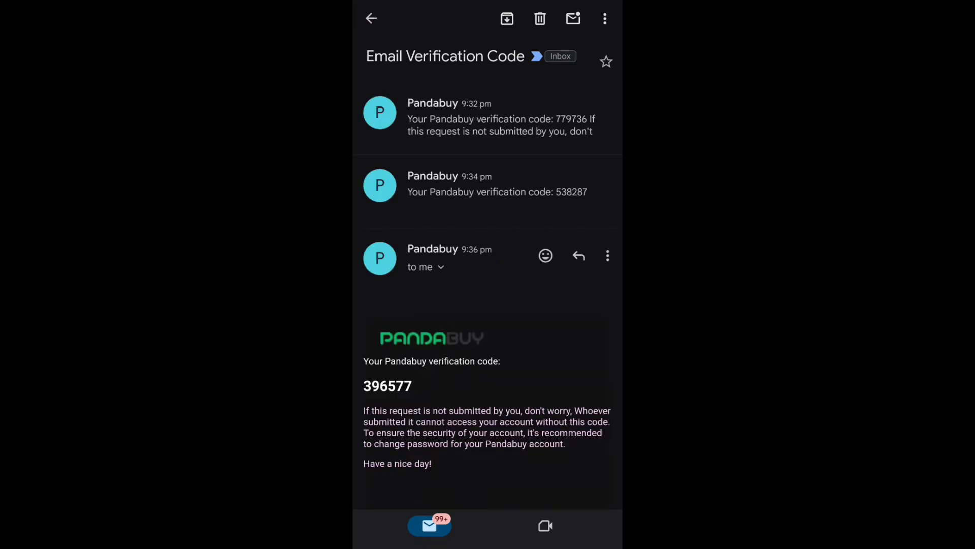
{"action": "left_click_drag", "start_coordinate": [431, 546], "coordinate": [488, 305]}
Fill in the emailed code and login password and proceed to the next verification step.
{"action": "left_click", "coordinate": [546, 282]}
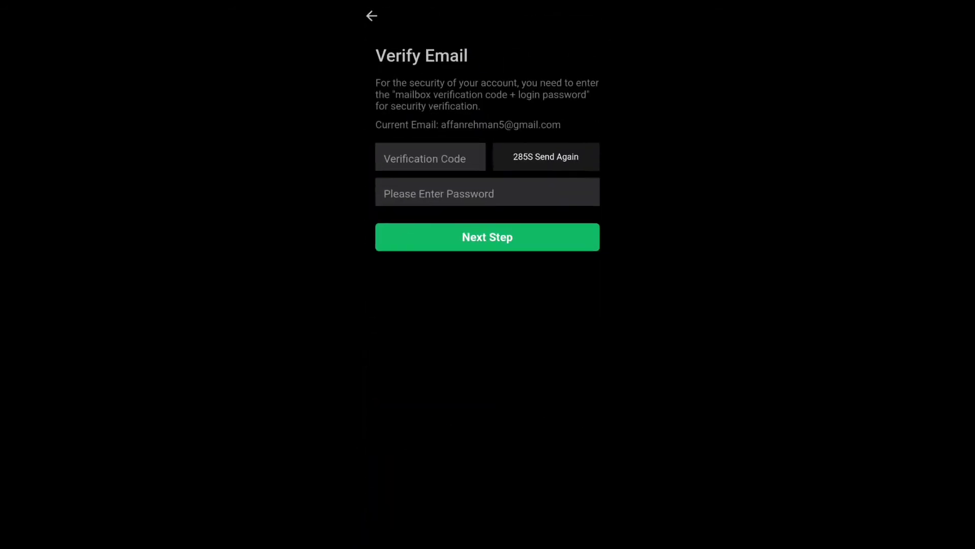
{"action": "left_click", "coordinate": [430, 158]}
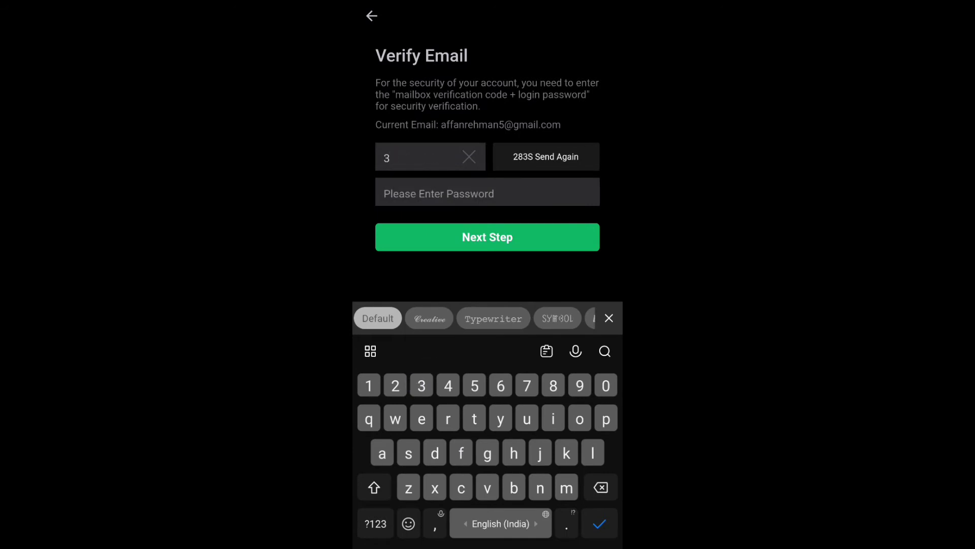
{"action": "left_click", "coordinate": [502, 194]}
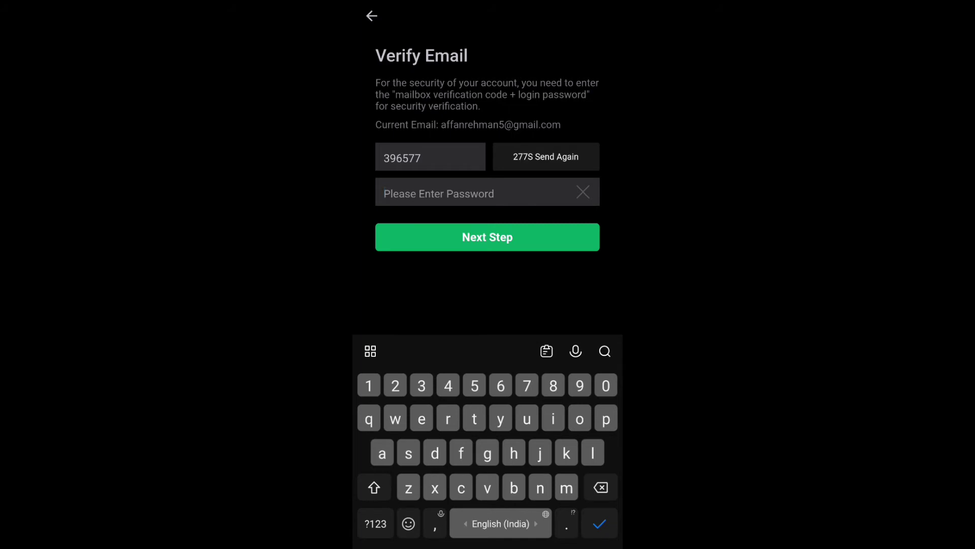
{"action": "type", "text": "•••••••••••"}
{"action": "left_click", "coordinate": [487, 236]}
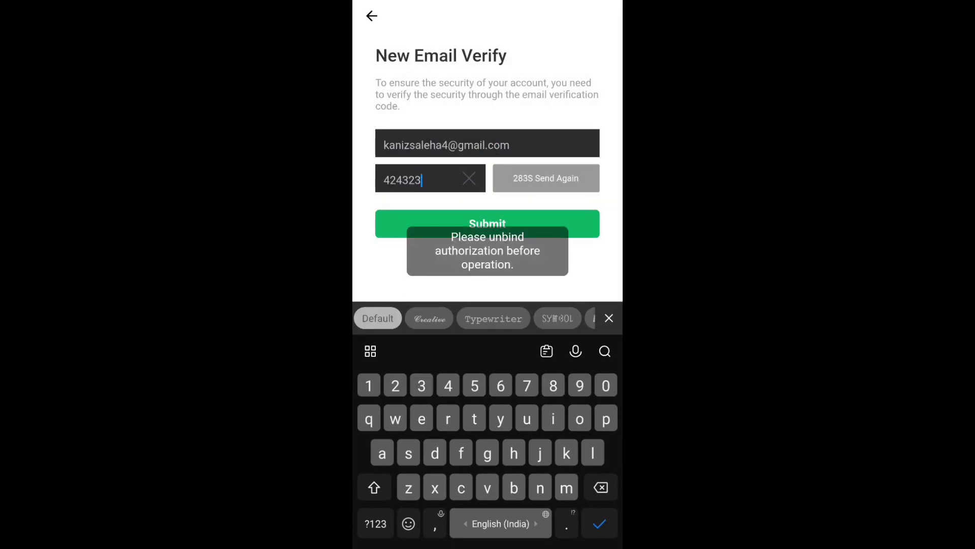
Submit the new email change, which fails with an unbind-authorization error, then correct the entered code.
{"action": "left_click", "coordinate": [558, 219]}
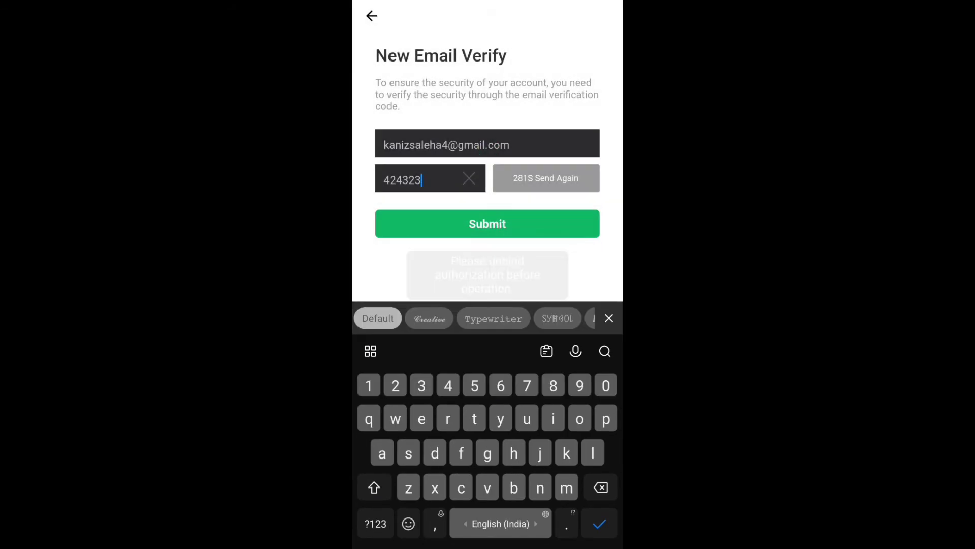
{"action": "left_click_drag", "start_coordinate": [487, 545], "coordinate": [487, 343]}
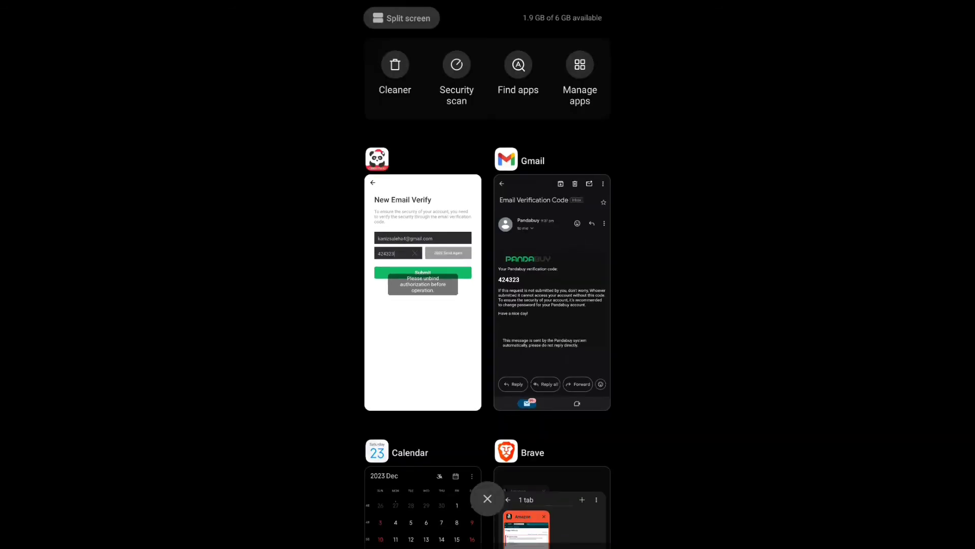
{"action": "left_click", "coordinate": [392, 340]}
{"action": "left_click", "coordinate": [436, 180]}
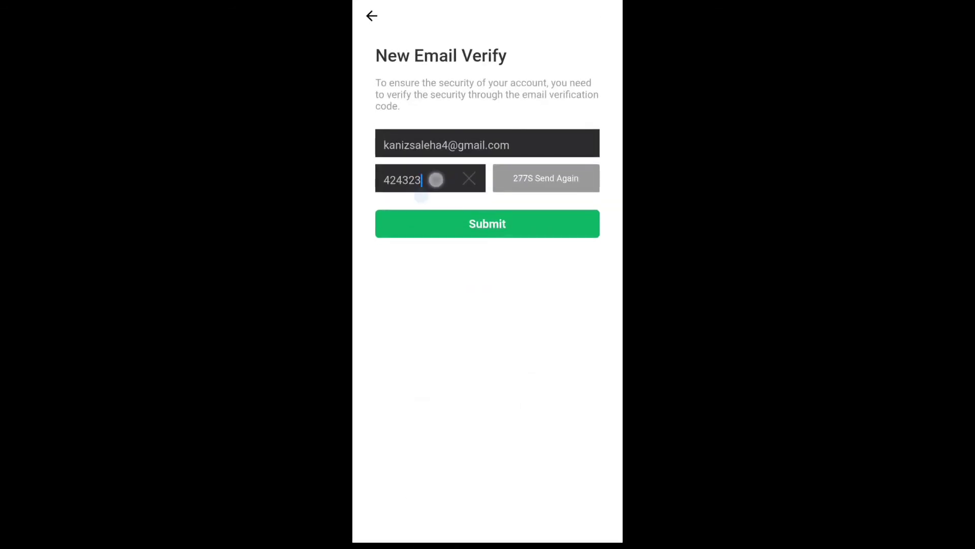
{"action": "key", "text": "BackSpace"}
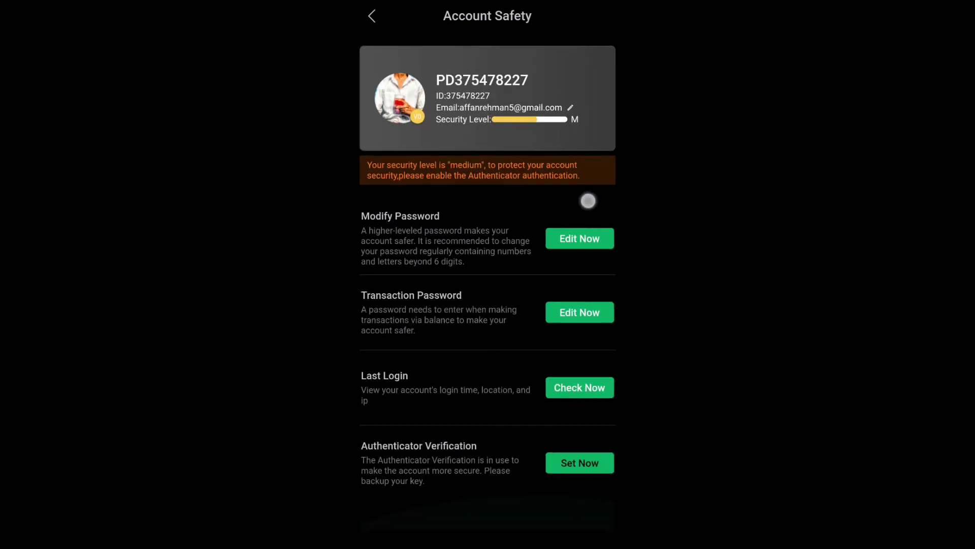
Enter the current and new passwords on Modify Password and request an emailed code.
{"action": "left_click", "coordinate": [582, 240]}
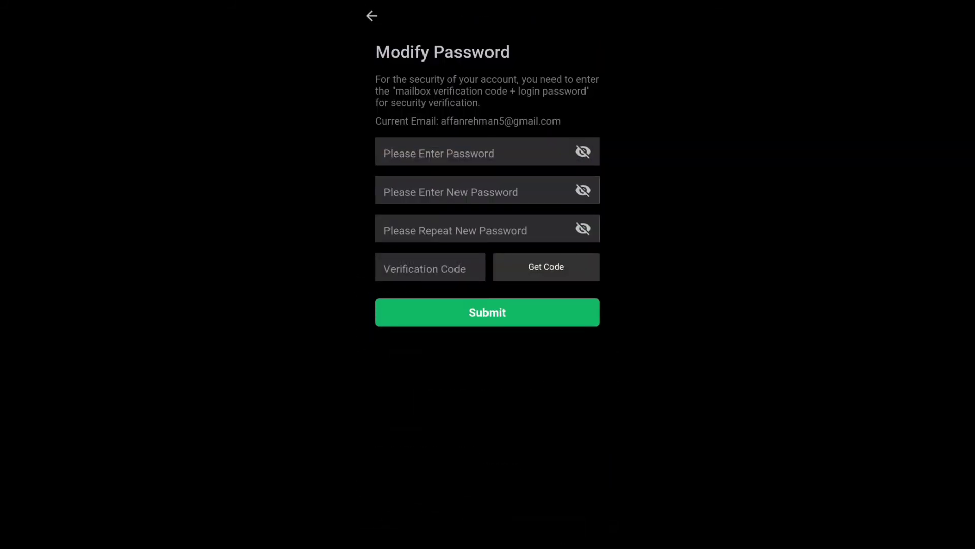
{"action": "left_click", "coordinate": [473, 153]}
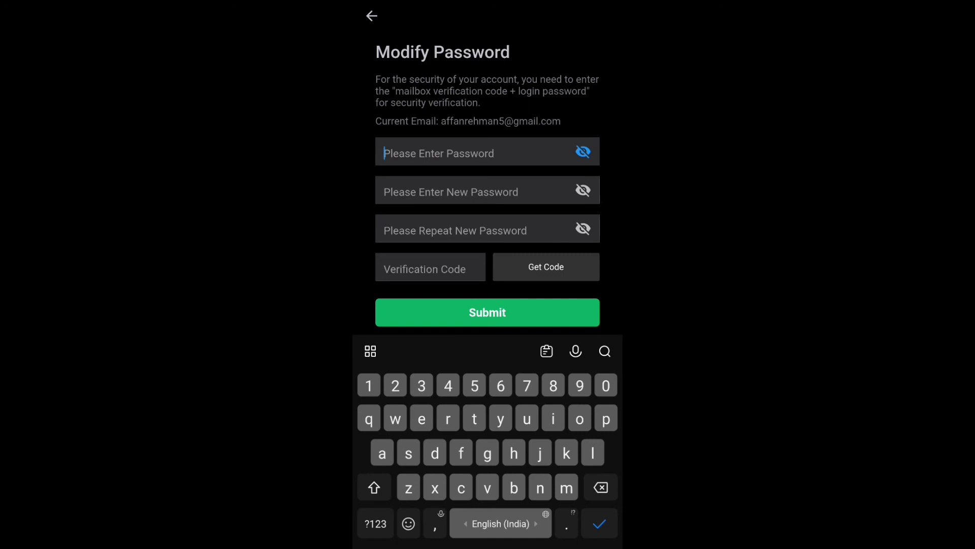
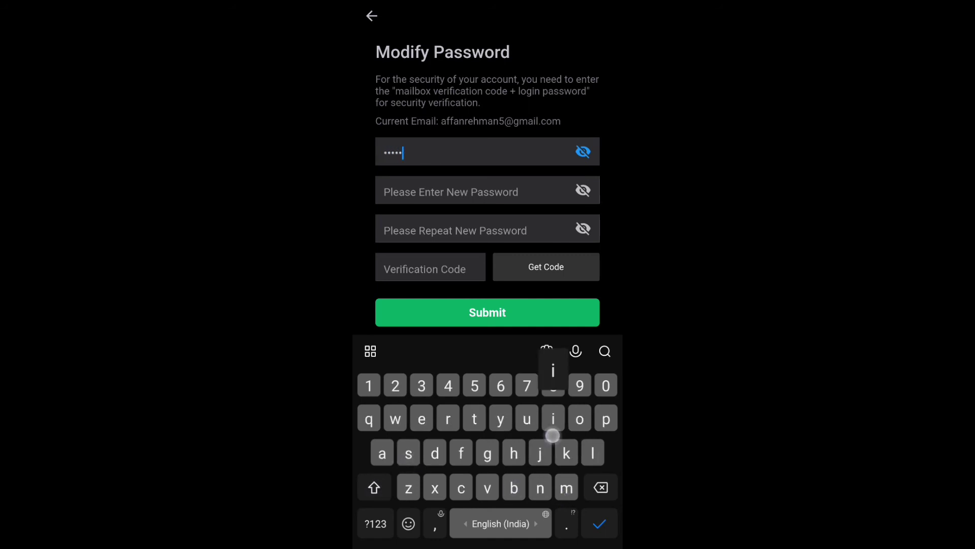
{"action": "left_click", "coordinate": [430, 269]}
Fill in the verification code read from Gmail and submit the password change.
{"action": "left_click", "coordinate": [545, 266]}
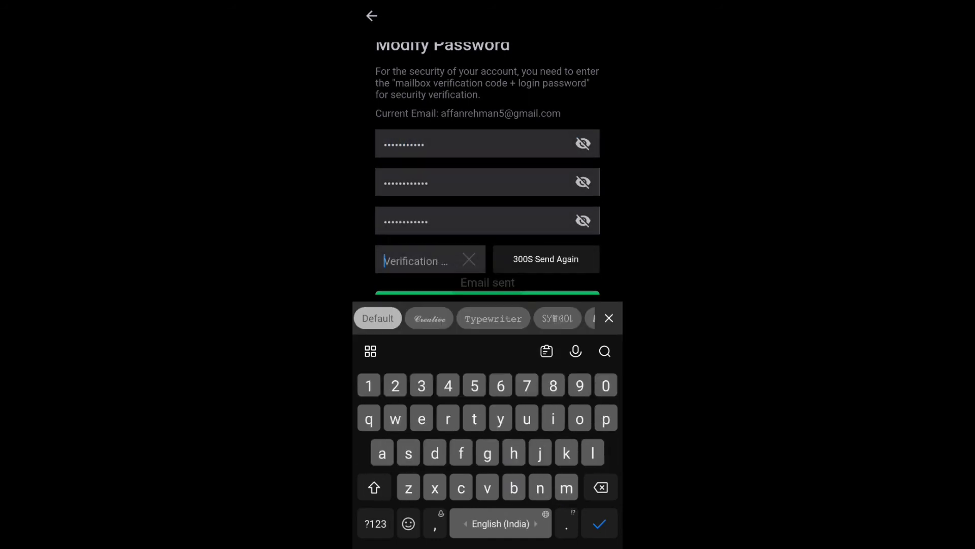
{"action": "key", "text": "alt+Tab"}
{"action": "key", "text": "alt+Tab"}
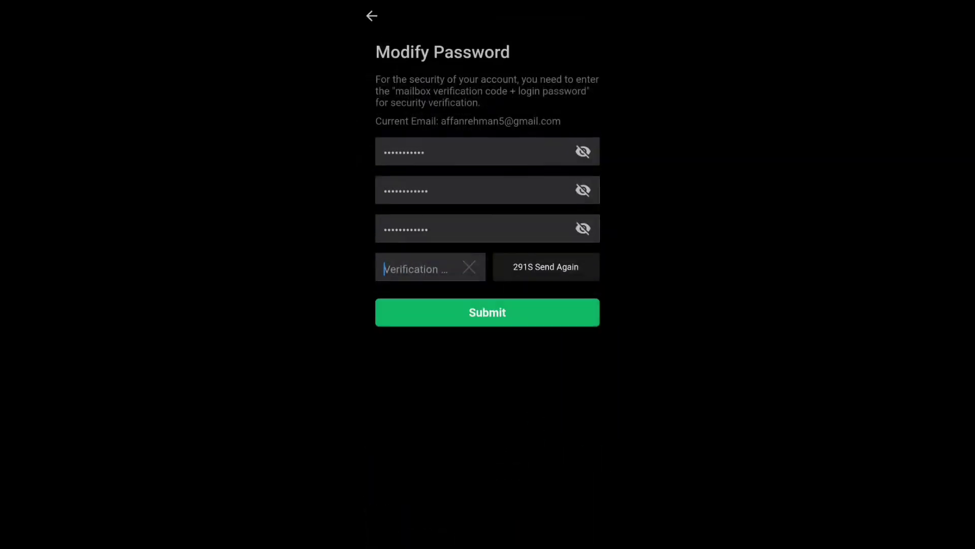
{"action": "left_click_drag", "start_coordinate": [584, 194], "coordinate": [584, 169]}
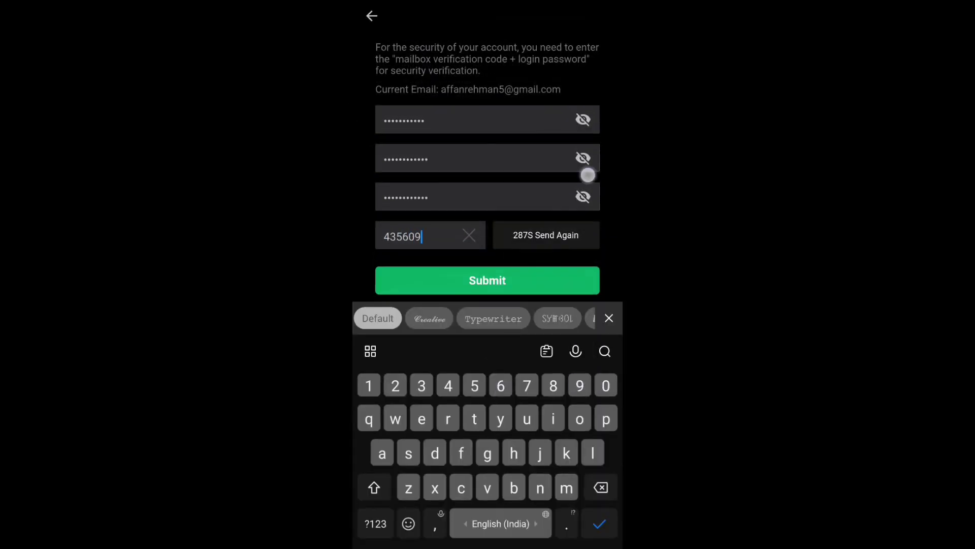
{"action": "left_click", "coordinate": [488, 280]}
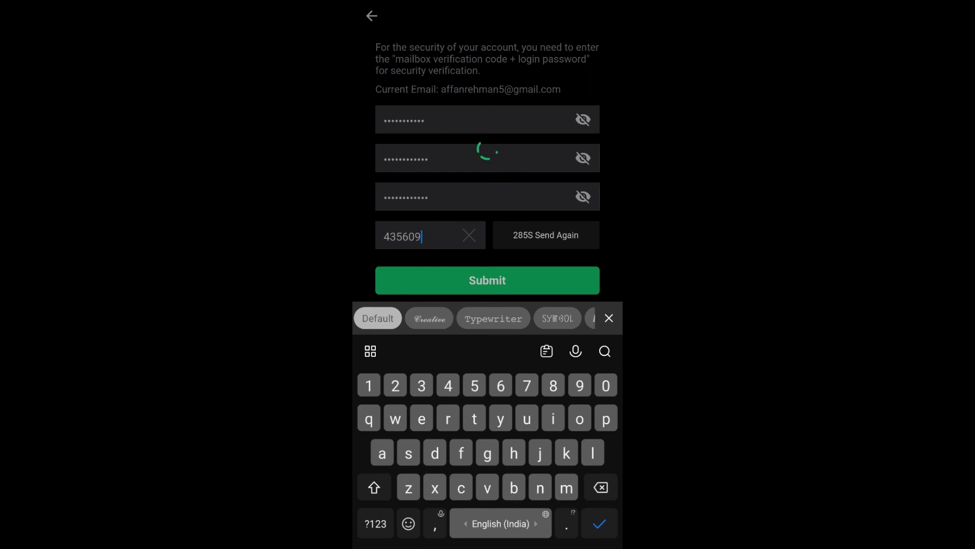